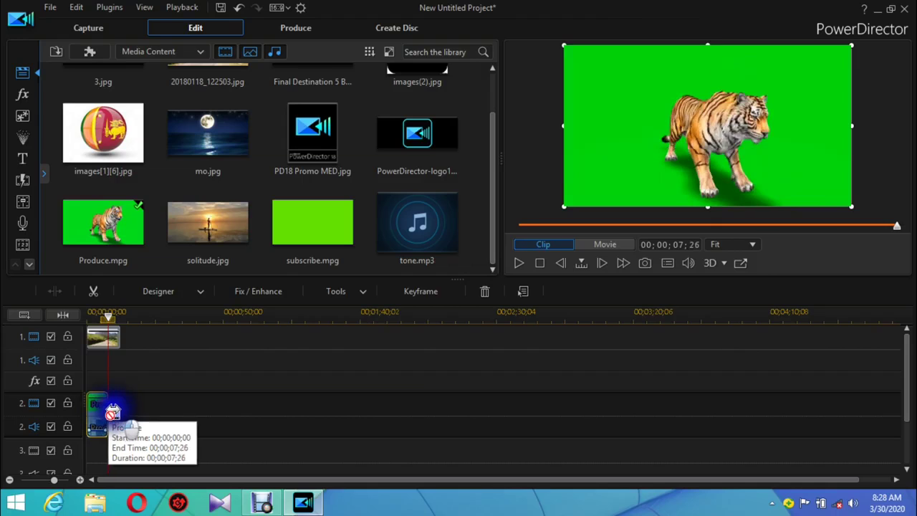
Shorten the 20180118_122503 road photo on track 1 to end with the tiger clip at 00;00;07;26, and return the playhead near the start
{"action": "left_click", "coordinate": [108, 337]}
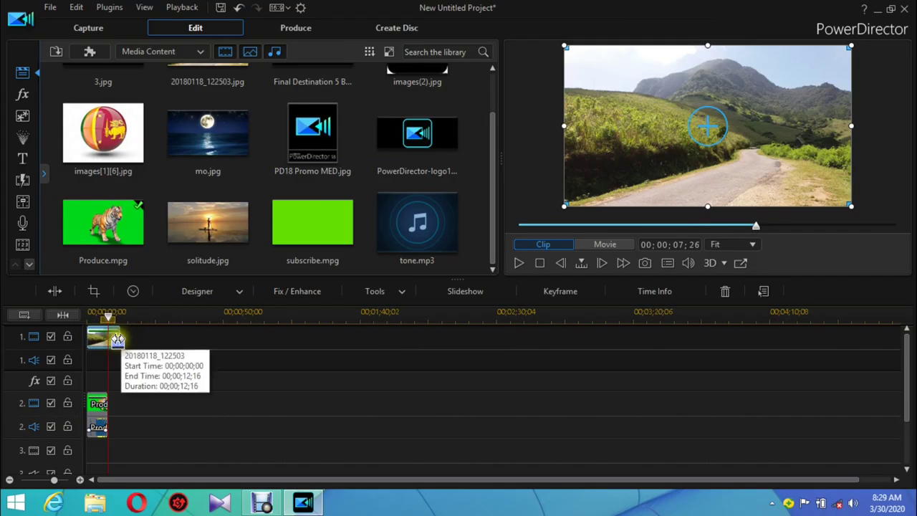
{"action": "left_click", "coordinate": [117, 339]}
{"action": "left_click_drag", "start_coordinate": [118, 340], "coordinate": [106, 343]}
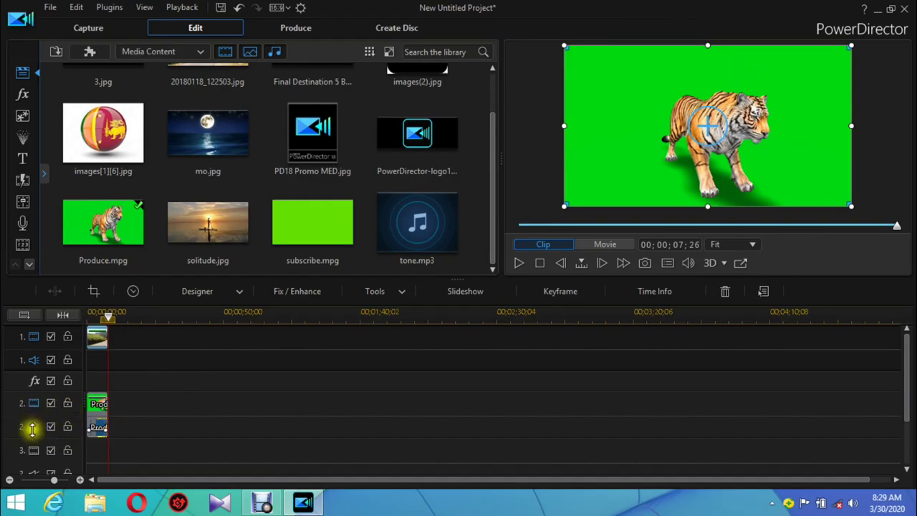
{"action": "left_click", "coordinate": [57, 480]}
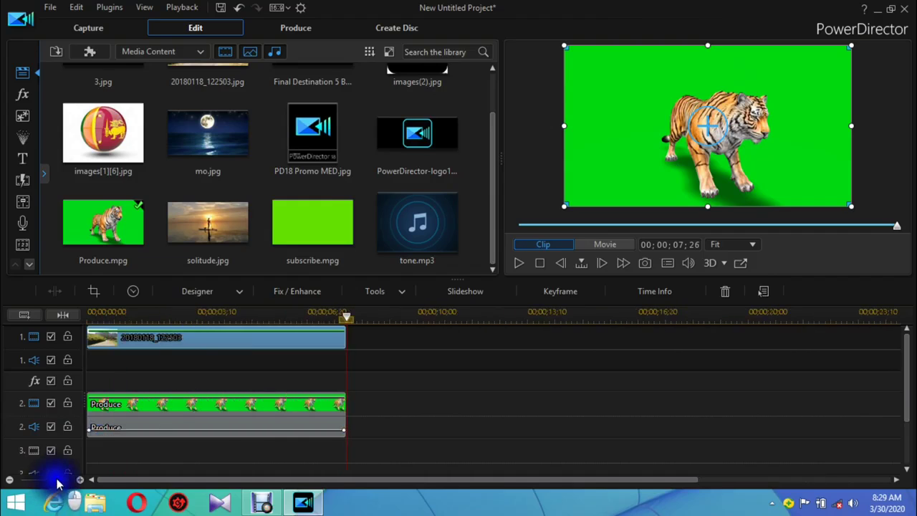
{"action": "left_click_drag", "start_coordinate": [346, 326], "coordinate": [93, 327]}
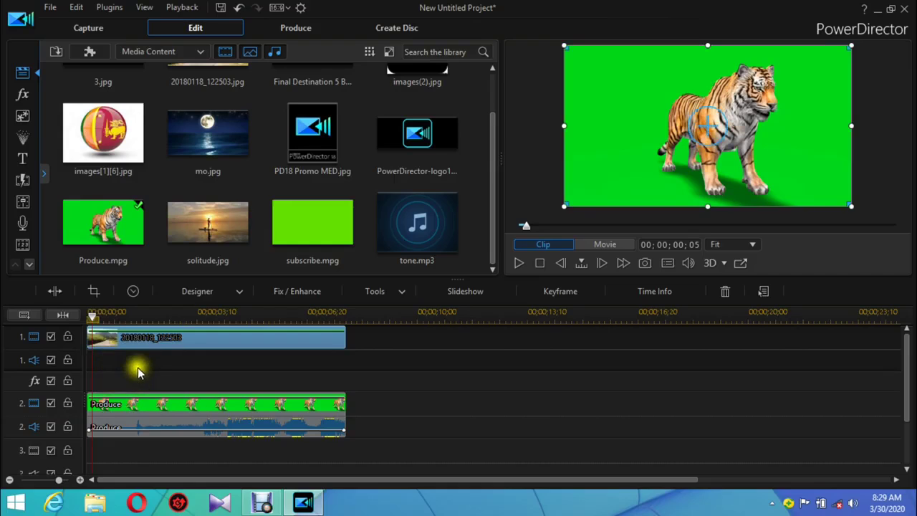
{"action": "left_click", "coordinate": [181, 428]}
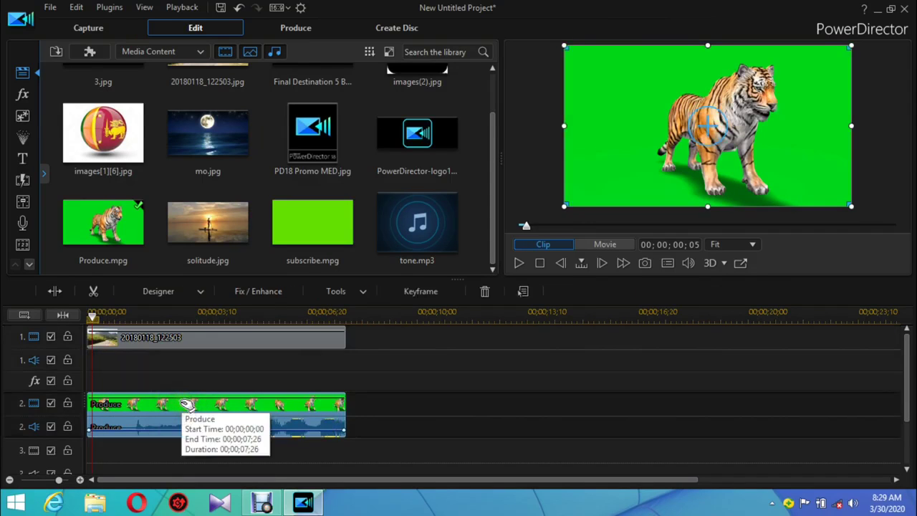
{"action": "left_click", "coordinate": [193, 406]}
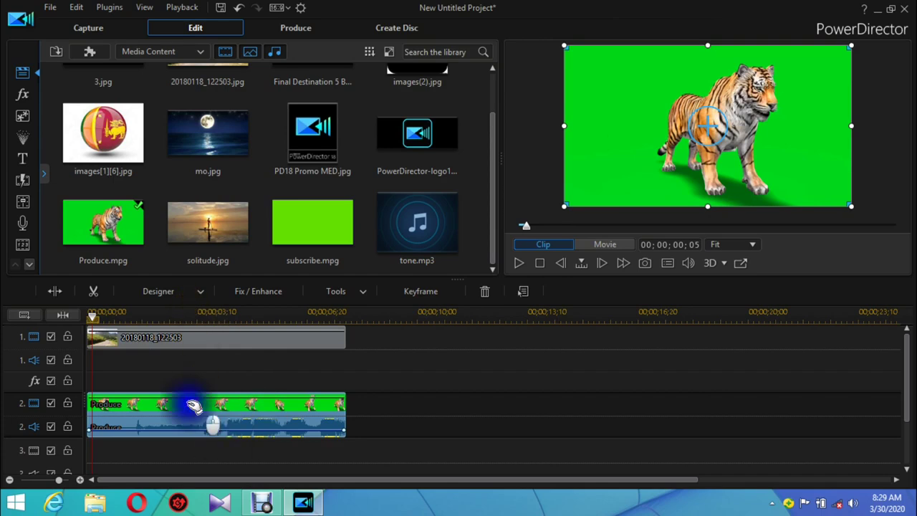
{"action": "double_click", "coordinate": [194, 406]}
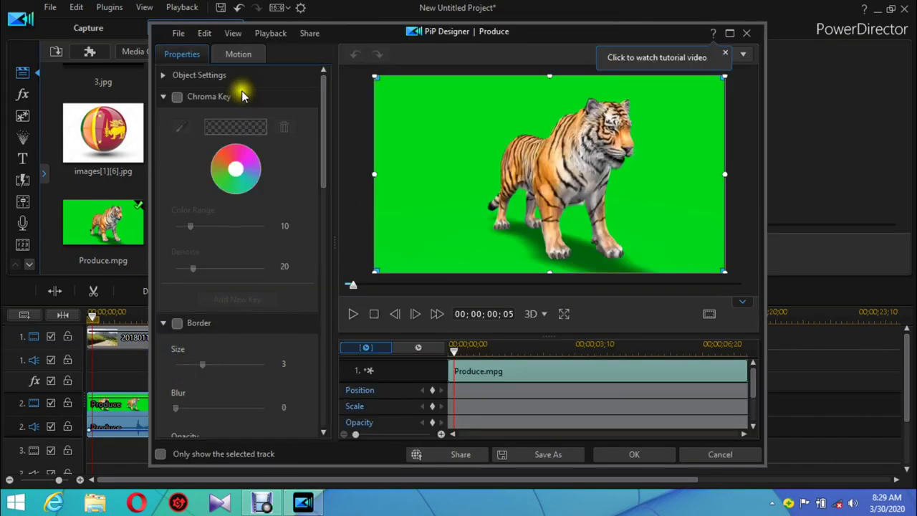
{"action": "left_click", "coordinate": [745, 33]}
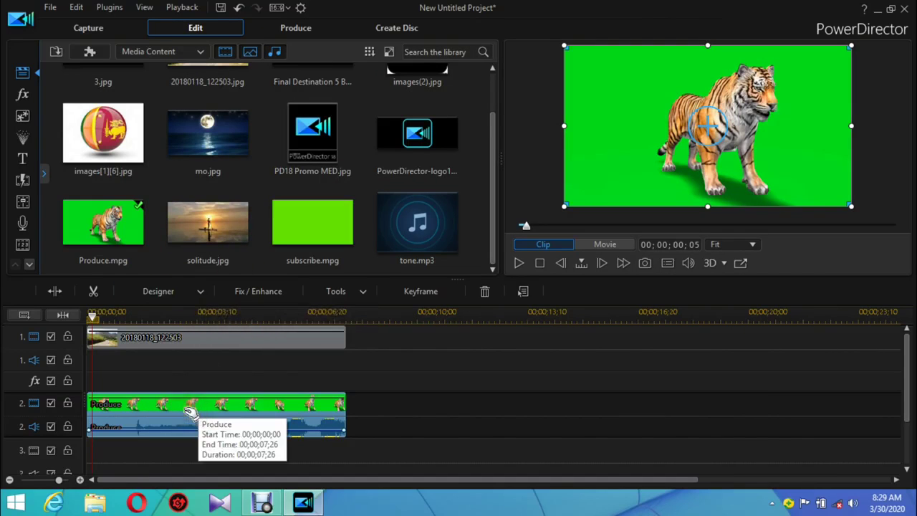
Enable Chroma Key for the tiger clip in PiP Designer and sample its green background as the key colour
{"action": "left_click", "coordinate": [201, 293]}
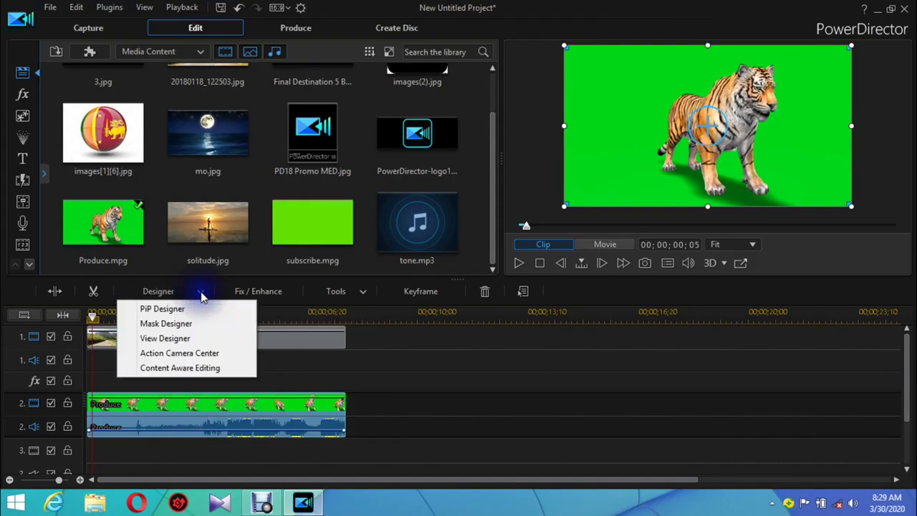
{"action": "left_click", "coordinate": [164, 309]}
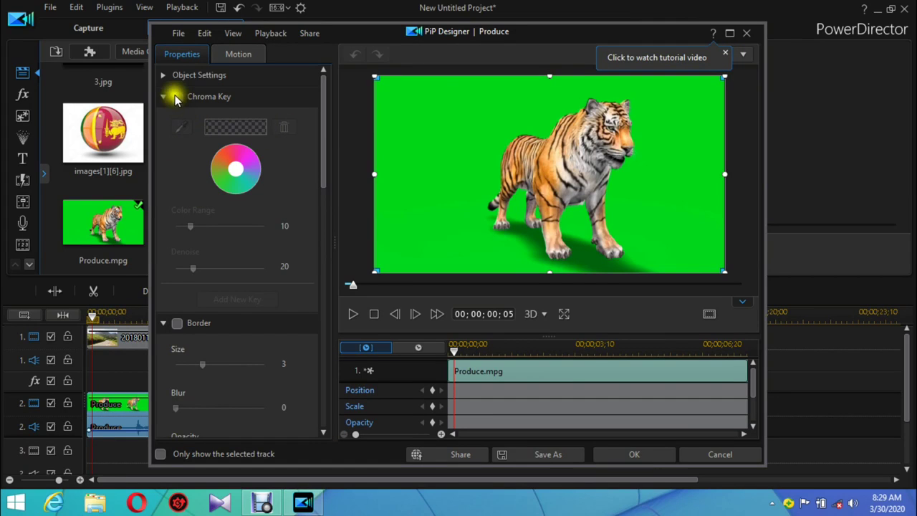
{"action": "left_click", "coordinate": [177, 97]}
{"action": "left_click", "coordinate": [179, 128]}
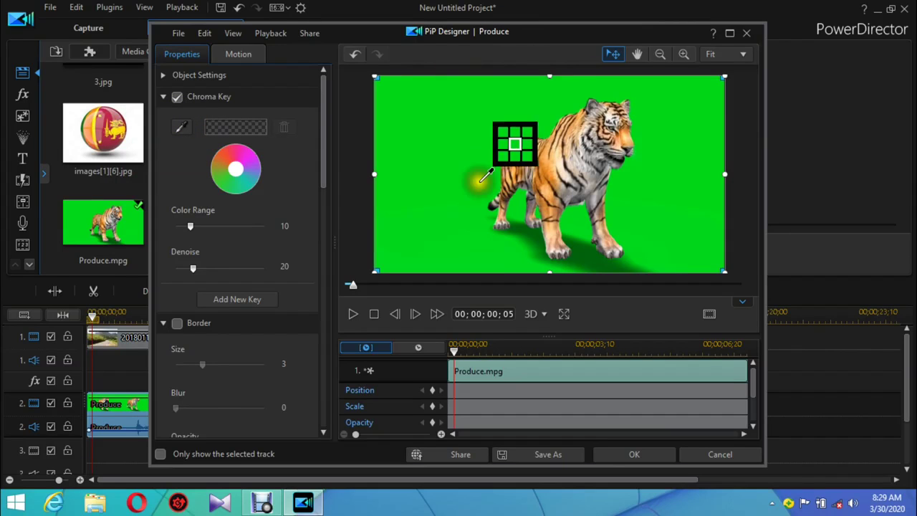
{"action": "left_click", "coordinate": [569, 164]}
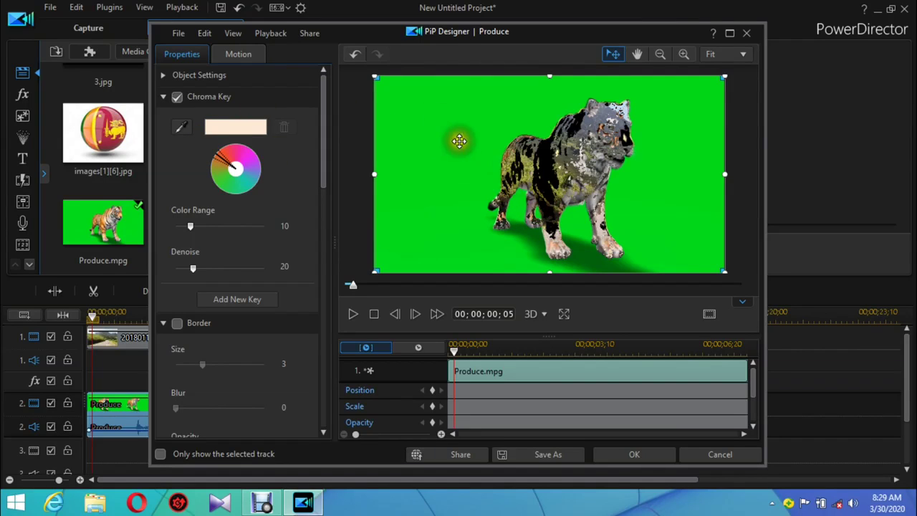
{"action": "left_click", "coordinate": [181, 127]}
{"action": "left_click", "coordinate": [410, 119]}
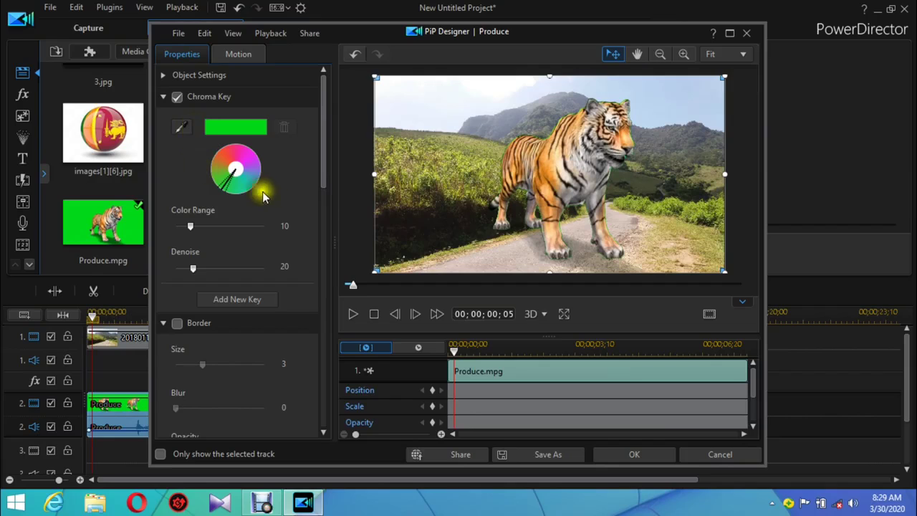
Refine the tiger clip's chroma key with Color Range 60 and Denoise 0
{"action": "left_click", "coordinate": [191, 228]}
{"action": "left_click_drag", "start_coordinate": [192, 231], "coordinate": [195, 229]}
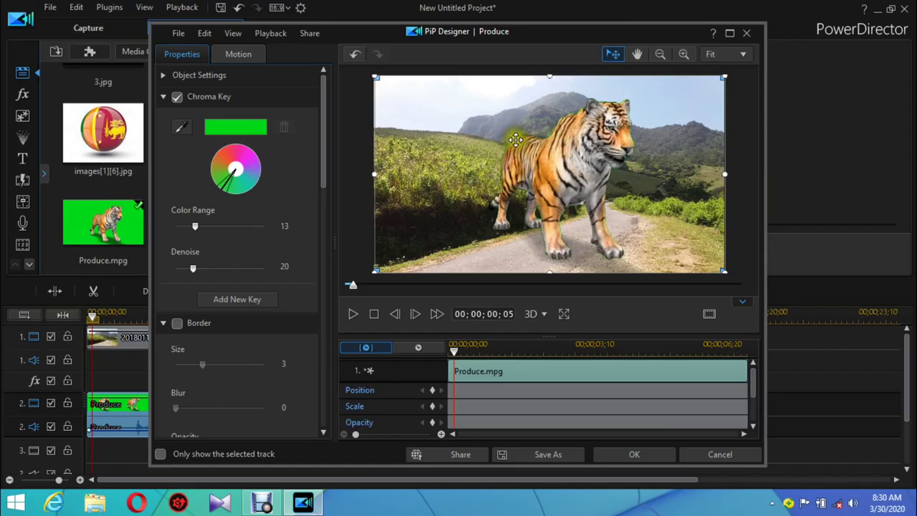
{"action": "left_click", "coordinate": [199, 227]}
{"action": "left_click_drag", "start_coordinate": [198, 227], "coordinate": [264, 226]}
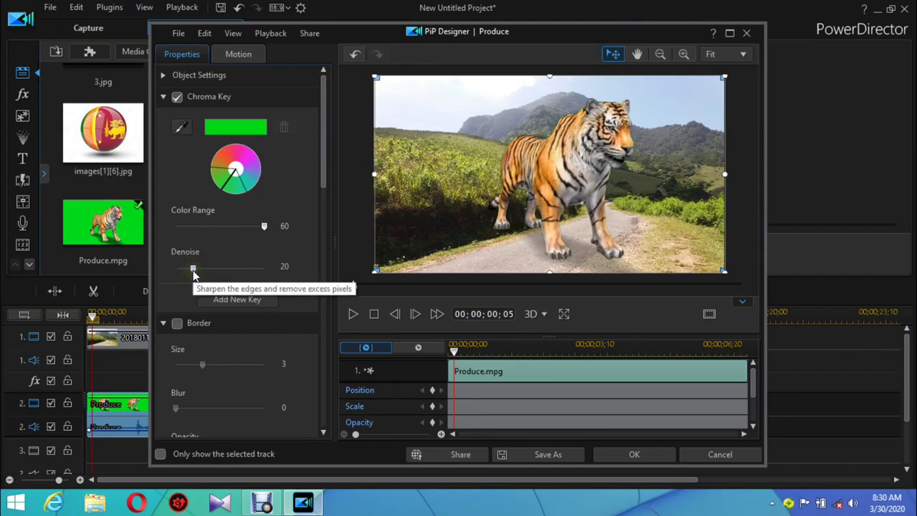
{"action": "left_click_drag", "start_coordinate": [197, 271], "coordinate": [174, 294]}
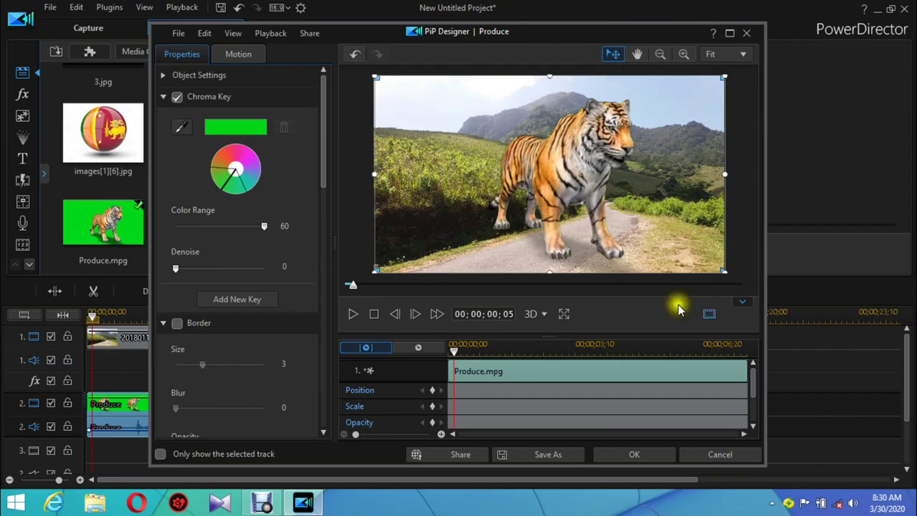
Shrink the keyed tiger to about a quarter of the frame width, place it on the road and apply the PiP changes
{"action": "left_click", "coordinate": [725, 271]}
{"action": "left_click_drag", "start_coordinate": [725, 272], "coordinate": [525, 231]}
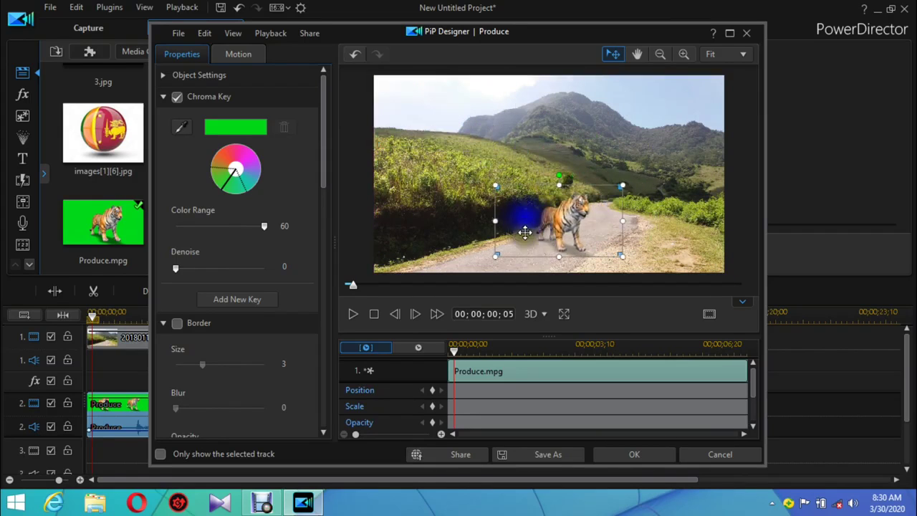
{"action": "left_click_drag", "start_coordinate": [622, 256], "coordinate": [579, 236]}
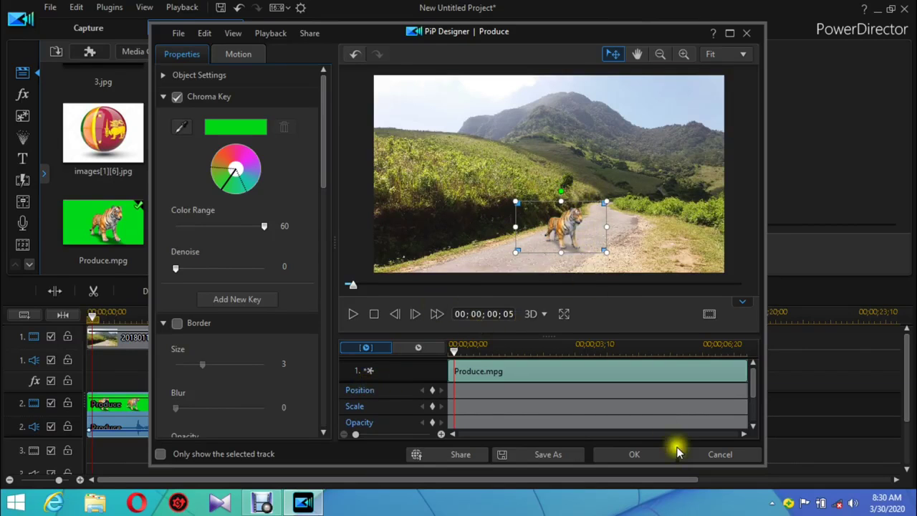
{"action": "left_click", "coordinate": [655, 454]}
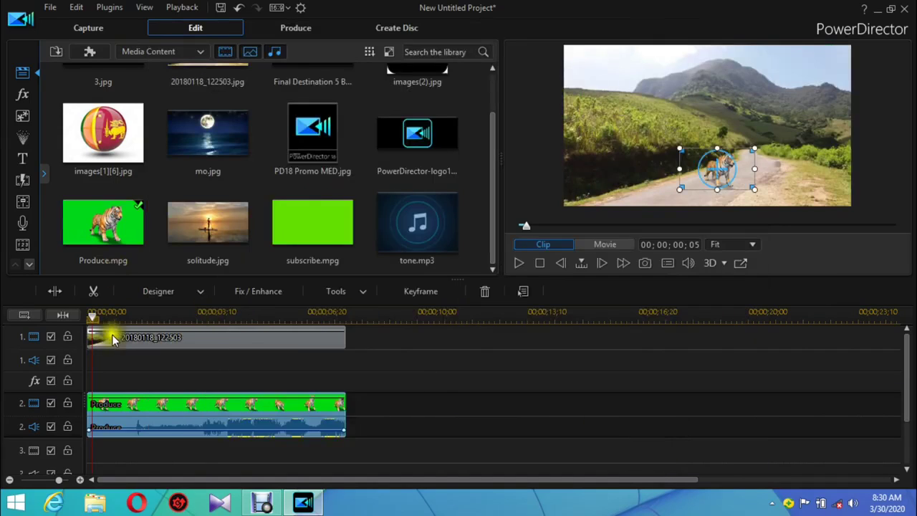
Preview the whole movie with the tiger composited over the road photo
{"action": "left_click", "coordinate": [398, 343]}
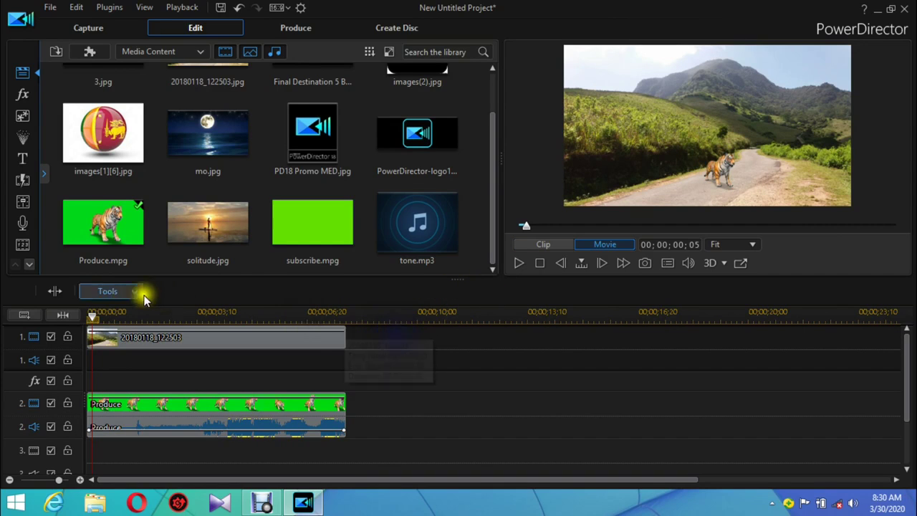
{"action": "left_click", "coordinate": [521, 264]}
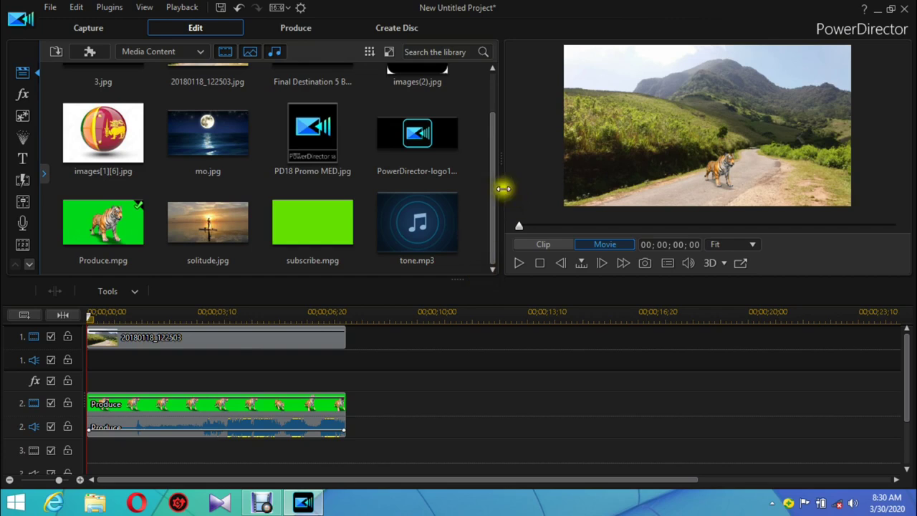
Add subscribe.mpg to track 3 starting at 00;00;00;18 and trim its end to 00;00;06;06
{"action": "mouse_move", "coordinate": [492, 187]}
{"action": "left_mouse_down"}
{"action": "mouse_move", "coordinate": [487, 79]}
{"action": "mouse_move", "coordinate": [512, 127]}
{"action": "mouse_move", "coordinate": [500, 201]}
{"action": "left_mouse_up"}
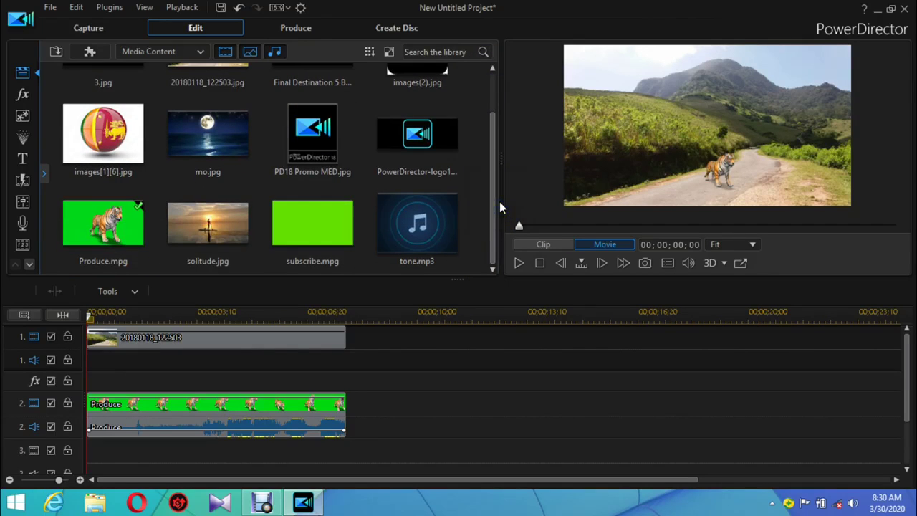
{"action": "left_click_drag", "start_coordinate": [304, 220], "coordinate": [115, 432]}
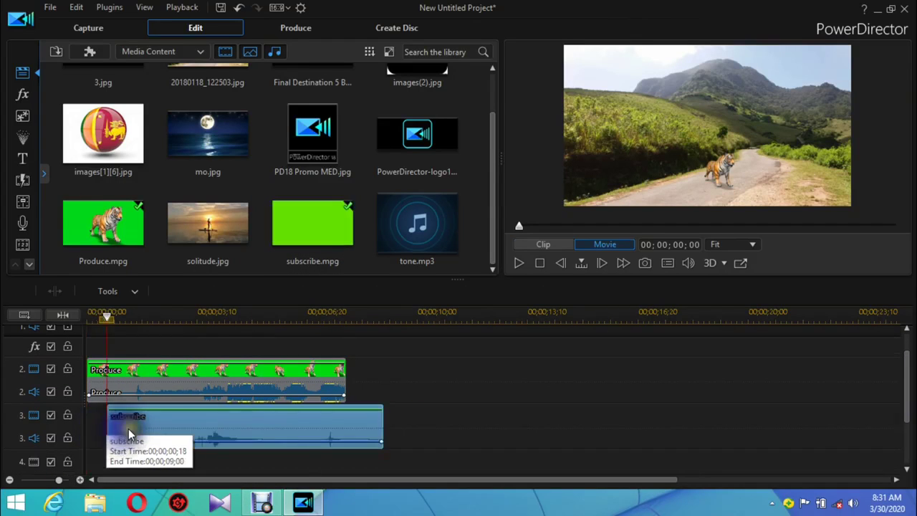
{"action": "left_click_drag", "start_coordinate": [384, 434], "coordinate": [290, 435]}
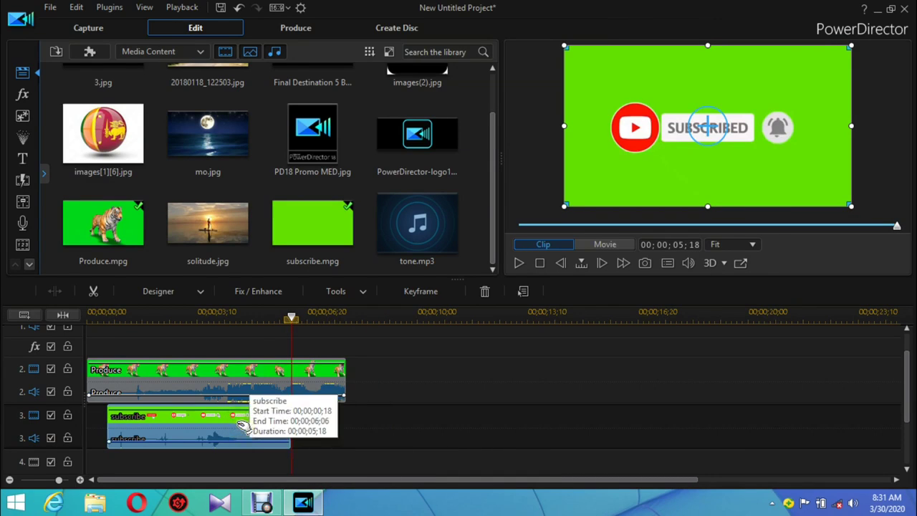
Key out the subscribe clip's green background in PiP Designer using Chroma Key with Color Range 35 and Denoise 11
{"action": "left_click", "coordinate": [239, 420]}
{"action": "double_click", "coordinate": [240, 420]}
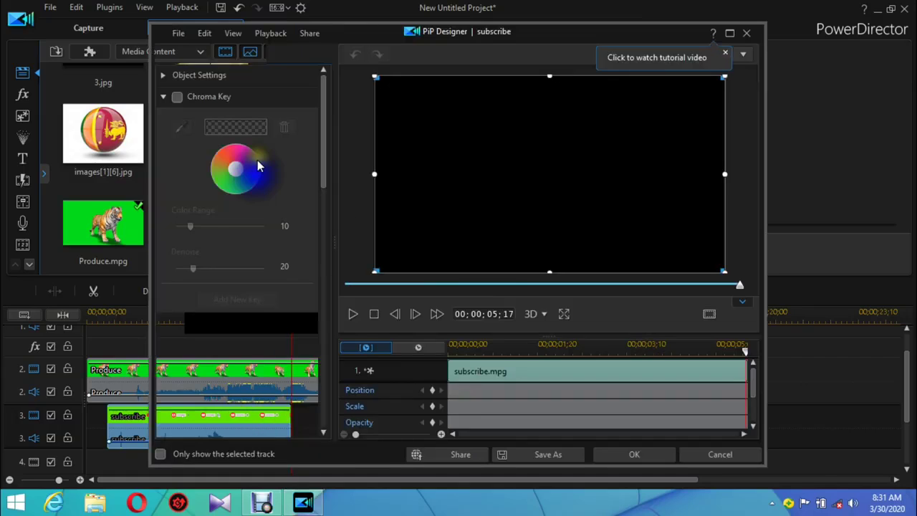
{"action": "left_click", "coordinate": [179, 98]}
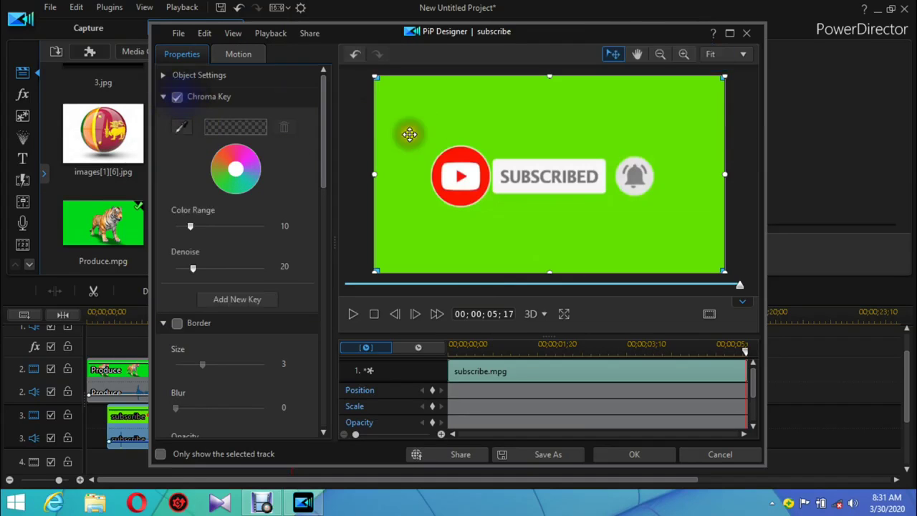
{"action": "left_click", "coordinate": [179, 134]}
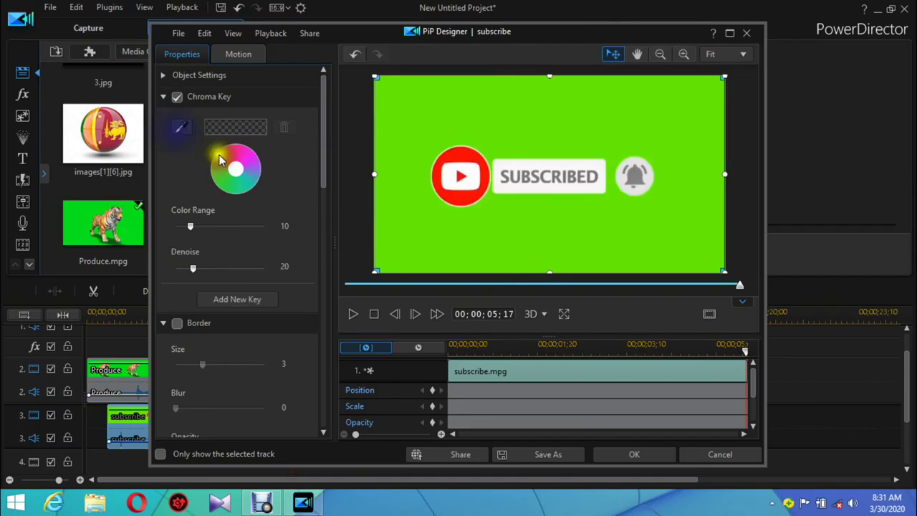
{"action": "left_click", "coordinate": [434, 115]}
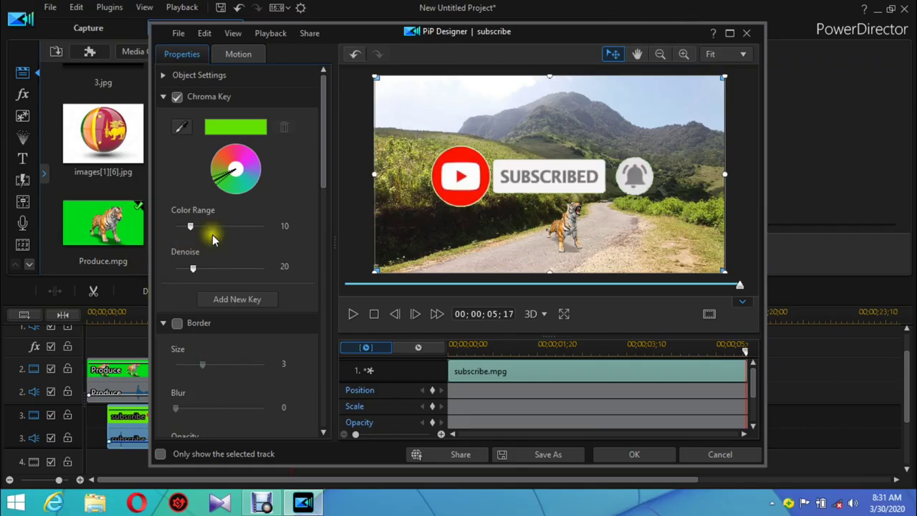
{"action": "left_click_drag", "start_coordinate": [189, 226], "coordinate": [228, 227]}
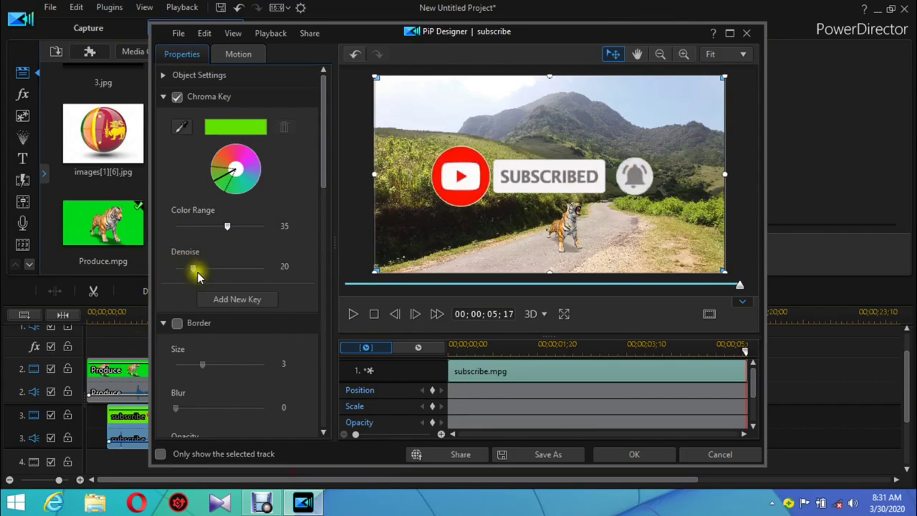
{"action": "left_click_drag", "start_coordinate": [191, 268], "coordinate": [185, 266]}
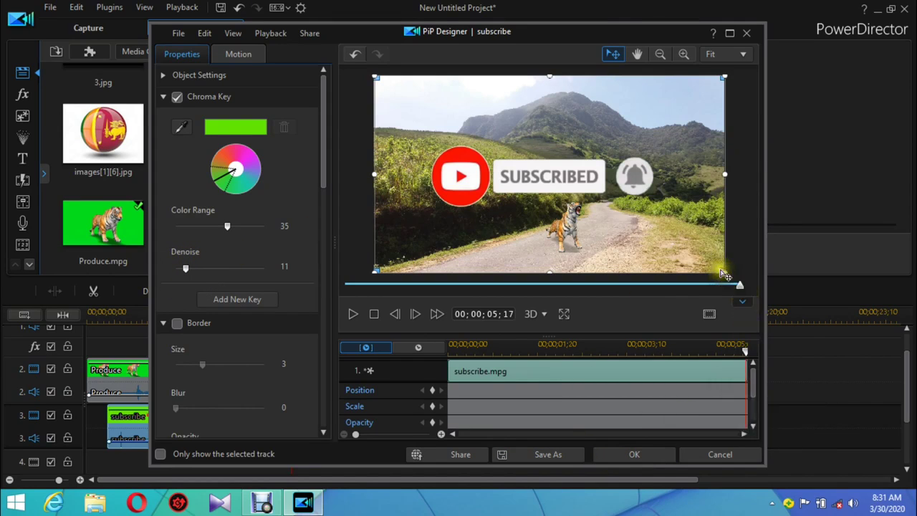
Shrink the subscribe overlay to about a fifth of the frame width, place it in the picture's lower-right corner and apply the changes
{"action": "left_click_drag", "start_coordinate": [725, 271], "coordinate": [676, 260]}
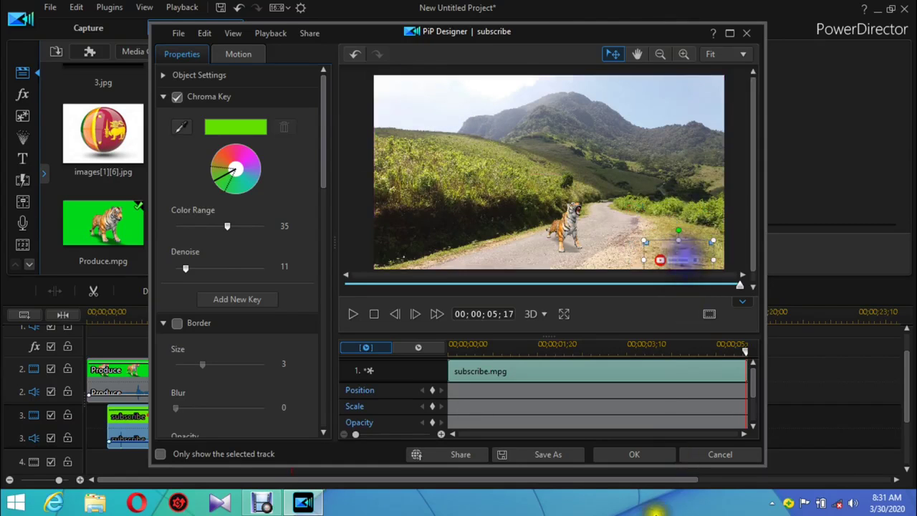
{"action": "left_click", "coordinate": [649, 448]}
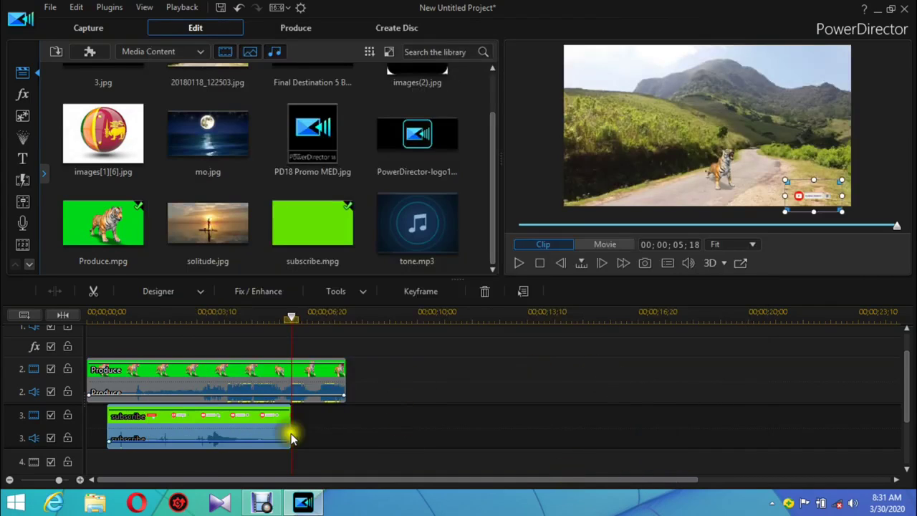
Preview the movie from the beginning with the tiger and the subscribe overlay
{"action": "left_click_drag", "start_coordinate": [292, 313], "coordinate": [83, 358]}
{"action": "left_click", "coordinate": [93, 369]}
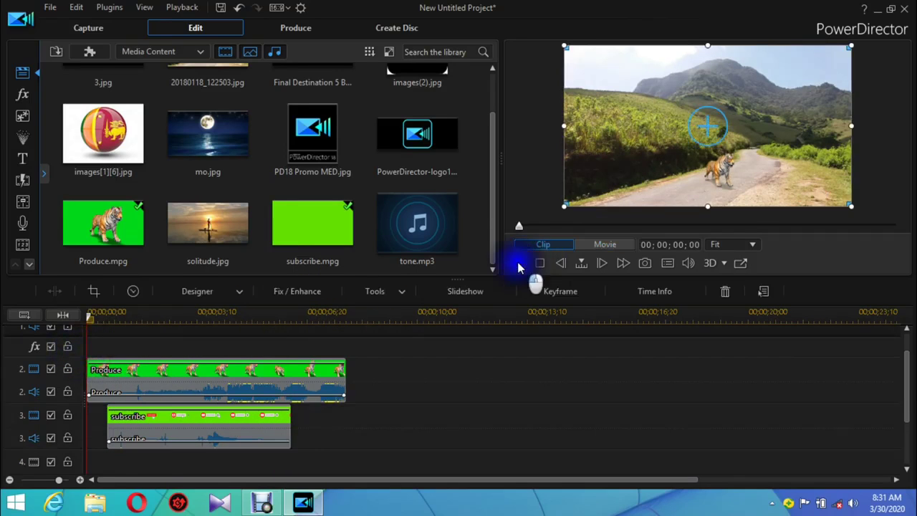
{"action": "left_click", "coordinate": [519, 263]}
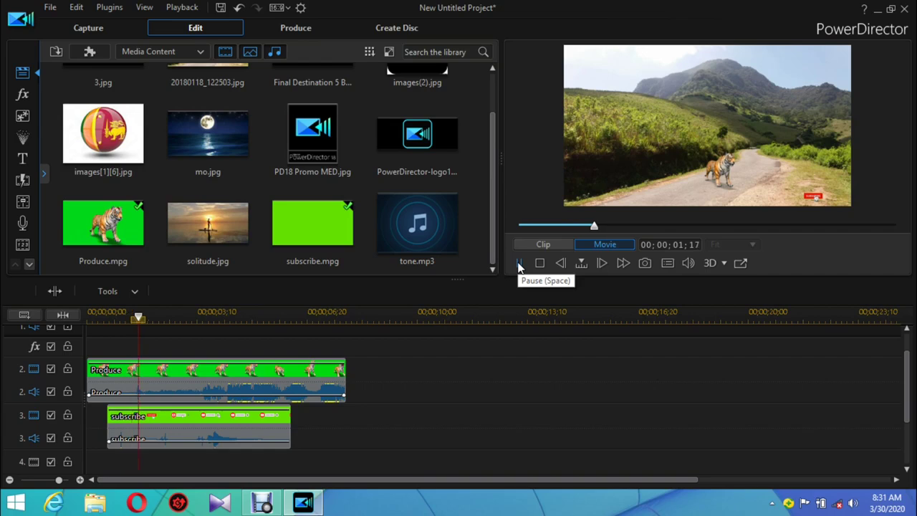